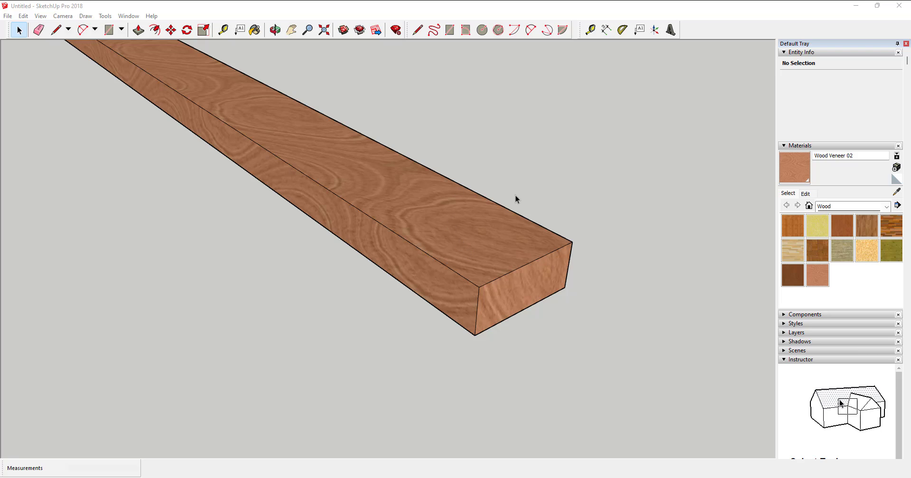
Step: Select the Wood Veneer 02 board as a single 504 in³ solid group
left_click(461, 243)
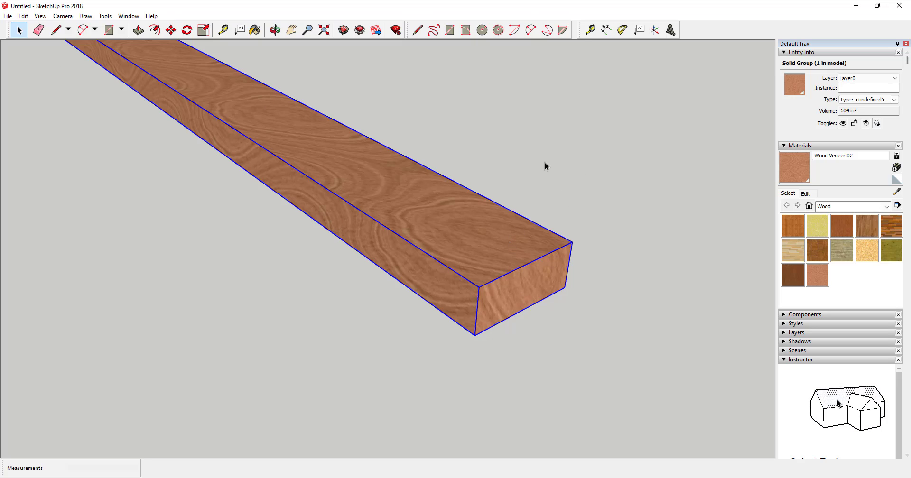
Step: Shift the board slightly, then rotate it about its end to -175°
left_click(171, 30)
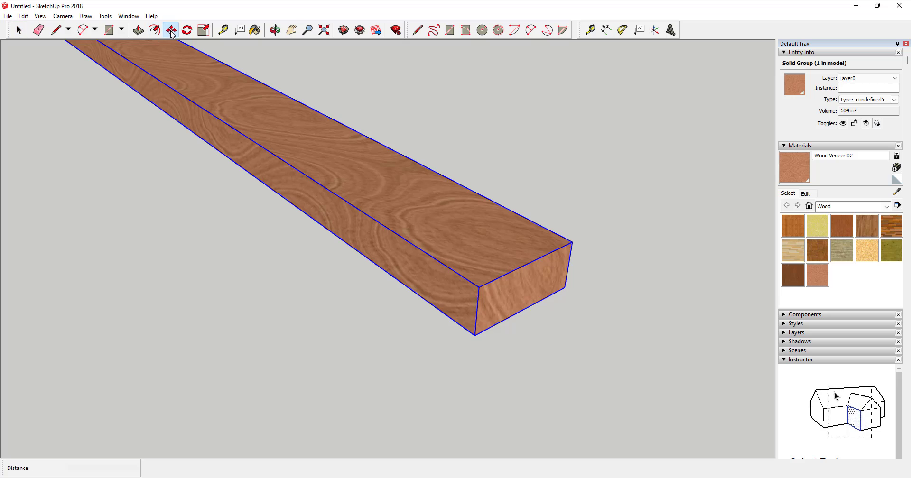
left_click(463, 237)
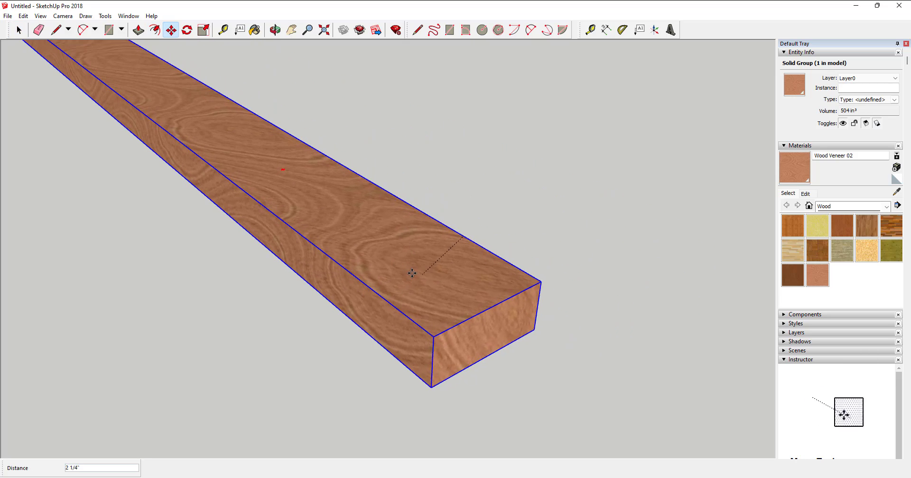
left_click(439, 246)
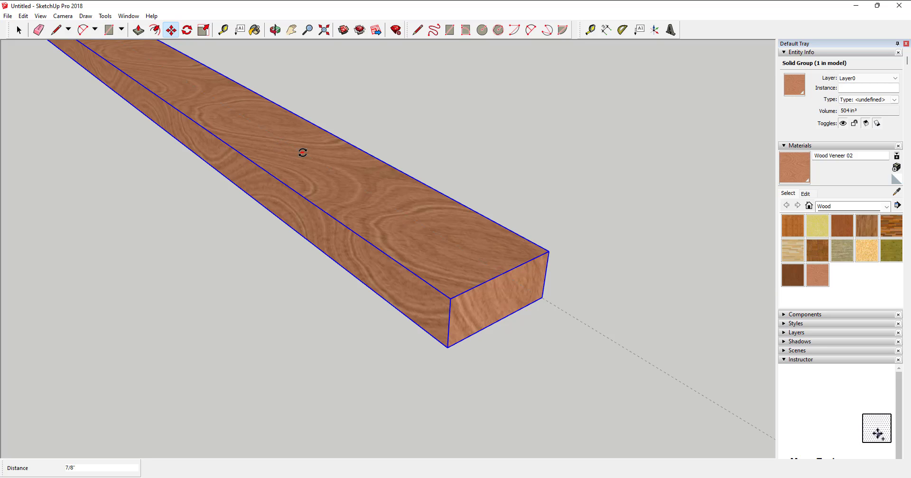
left_click(303, 153)
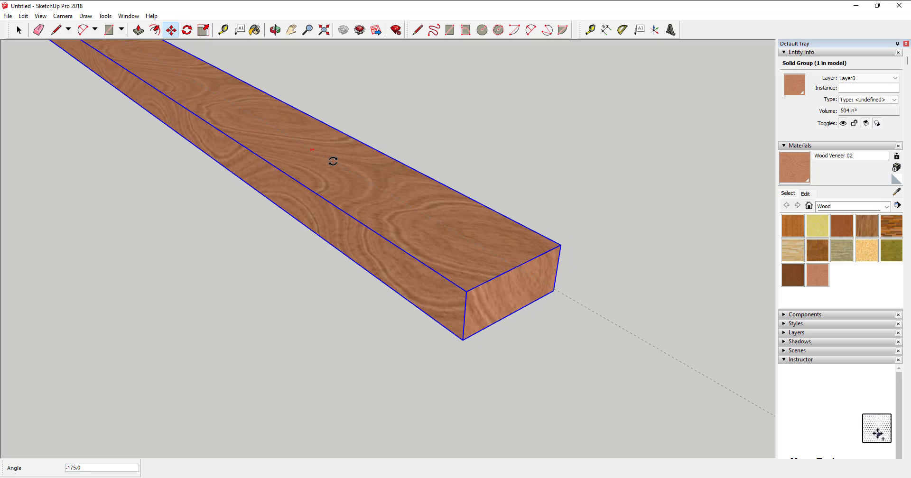
left_click(329, 180)
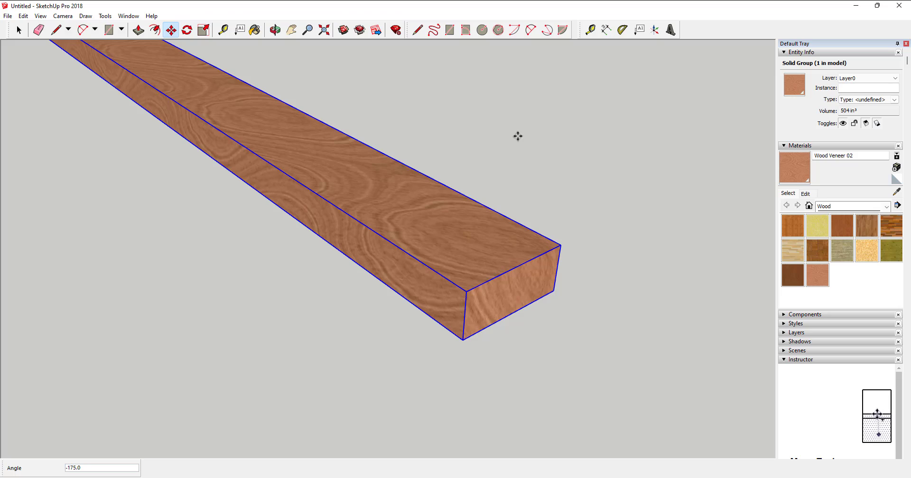
key("s")
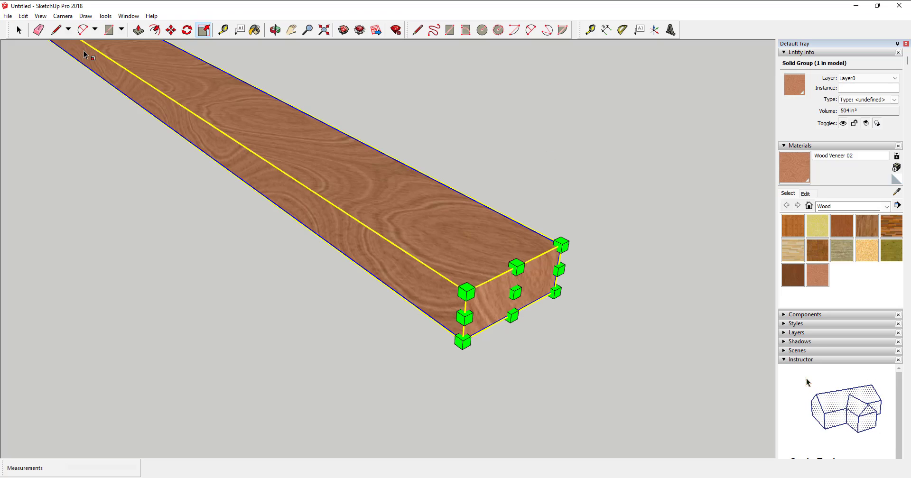
left_click(19, 29)
left_click(53, 52)
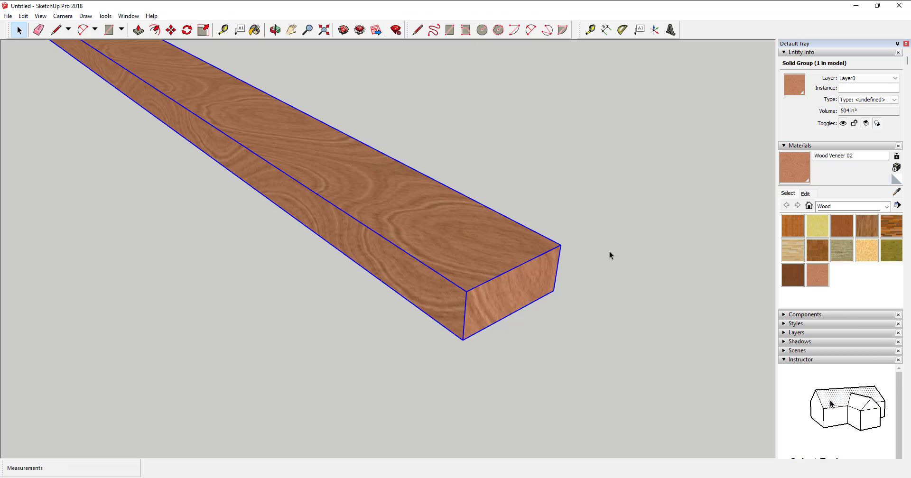
Step: Enter the board group and inspect its end face, side face, top edges and top face
double_click(472, 245)
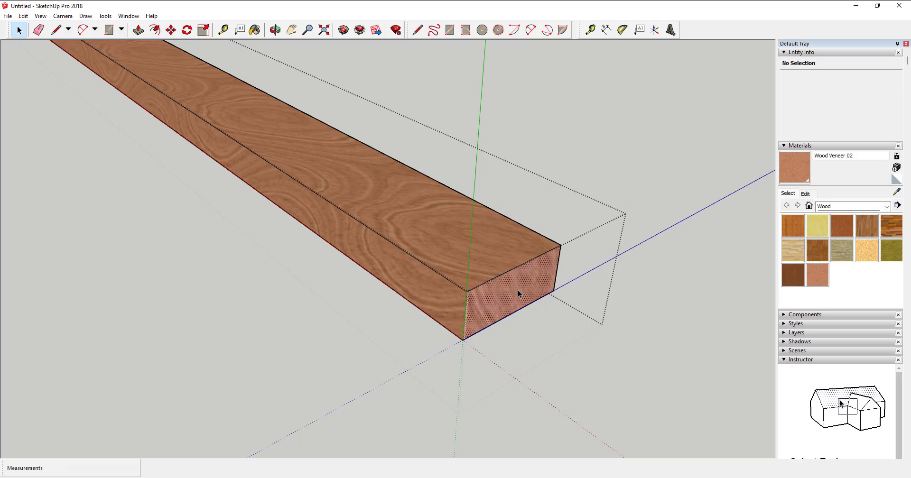
left_click(503, 248)
left_click(443, 291)
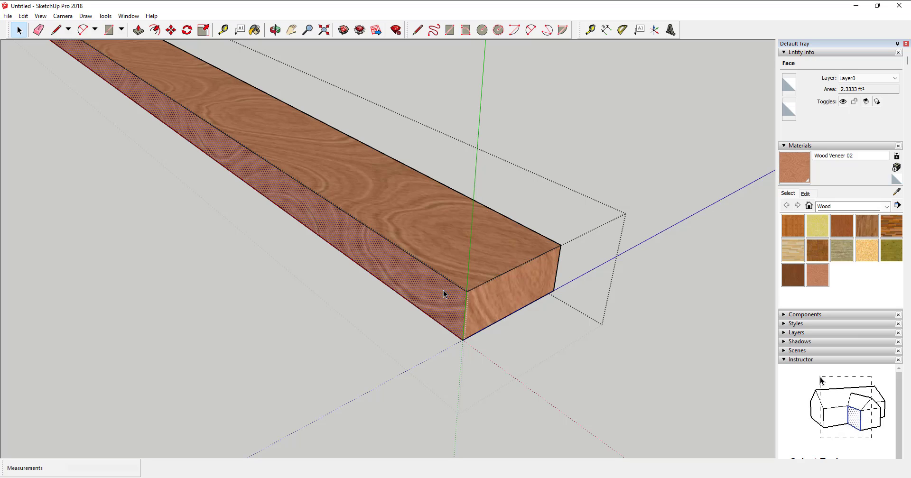
left_click(532, 291)
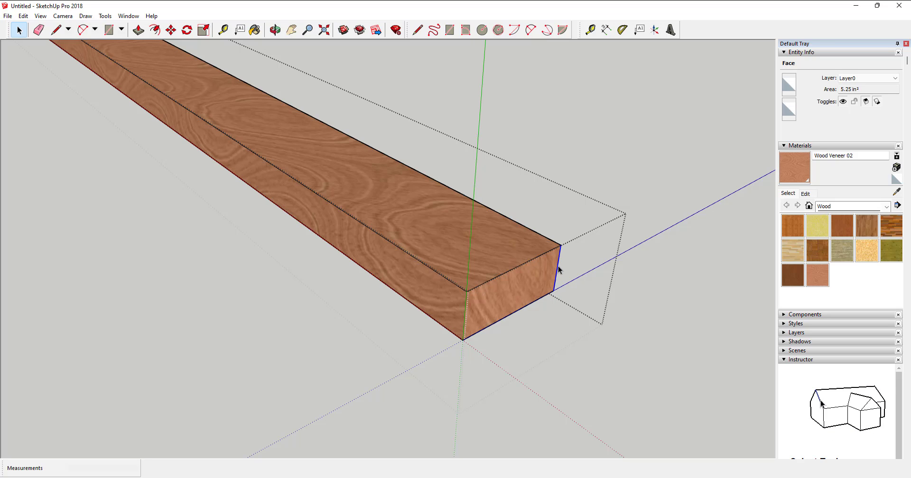
left_click(541, 236)
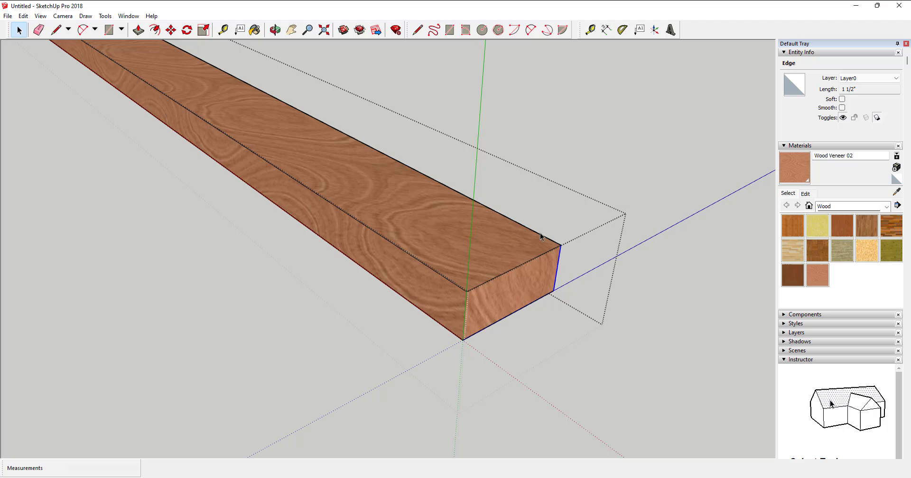
left_click(429, 270)
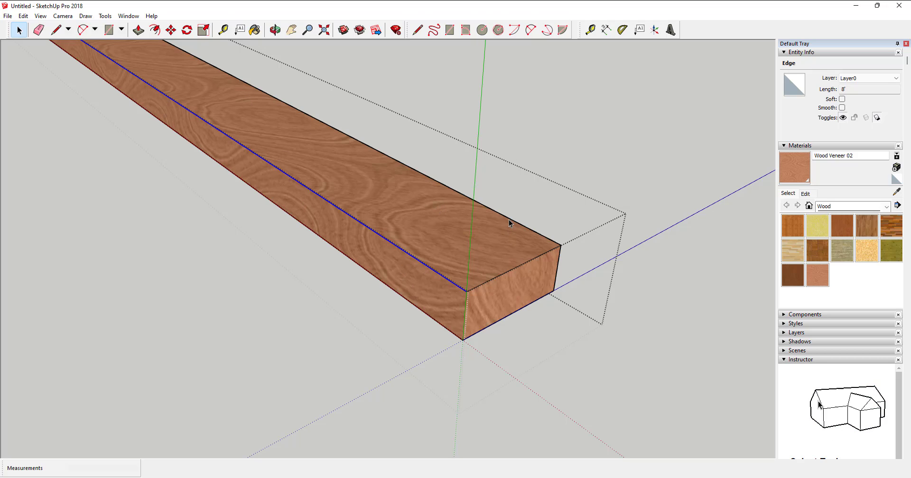
left_click(485, 259)
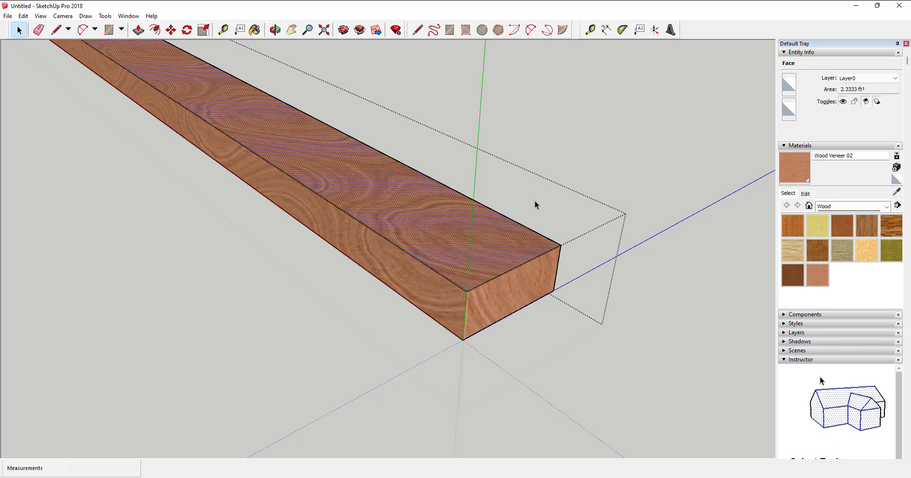
Step: Exit the group, reopen it through Edit Group, and choose the Protractor
left_click(590, 129)
right_click(487, 258)
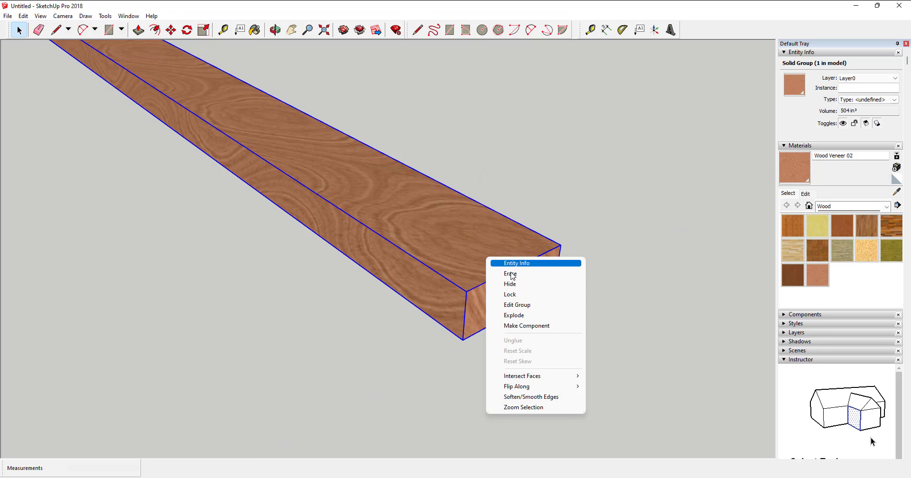
left_click(517, 305)
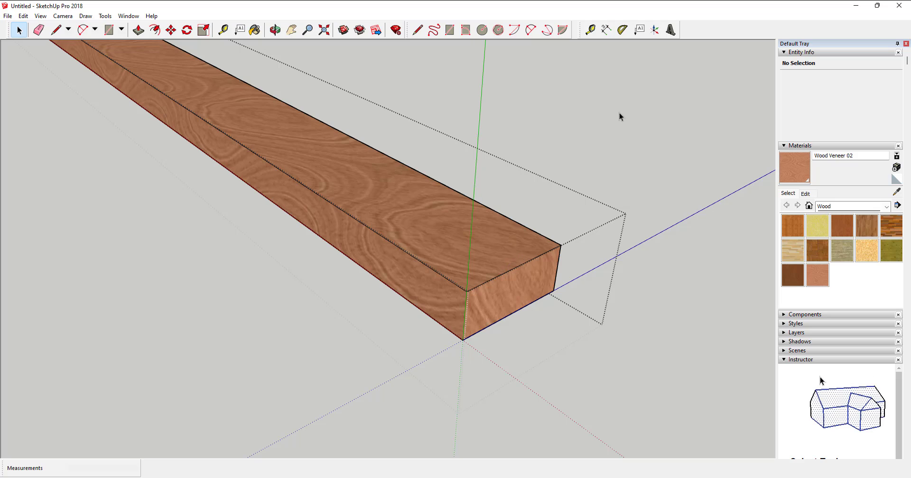
left_click(626, 30)
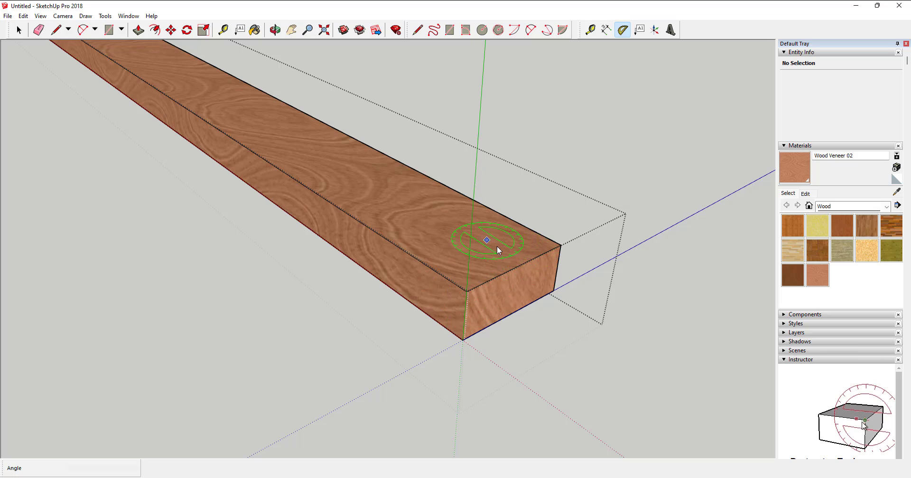
Step: Place a 20° guide from the board's top end corner, using the end edge as baseline
left_click(560, 245)
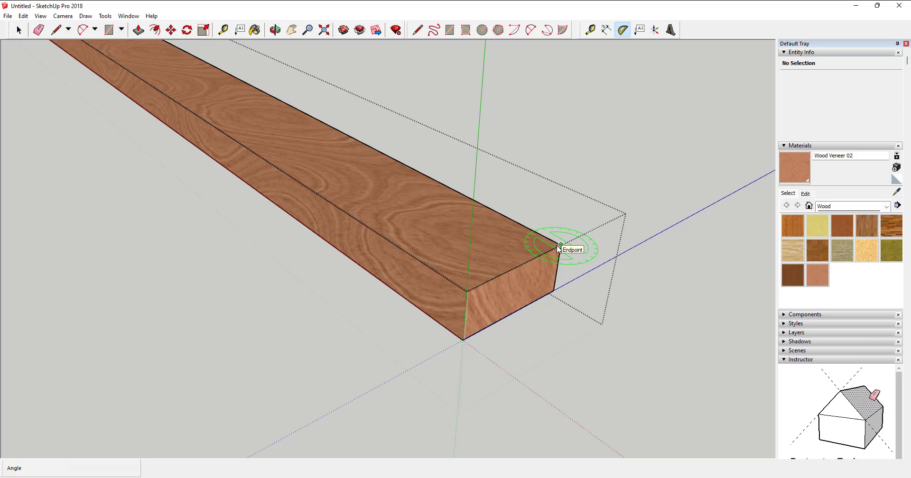
left_click(559, 246)
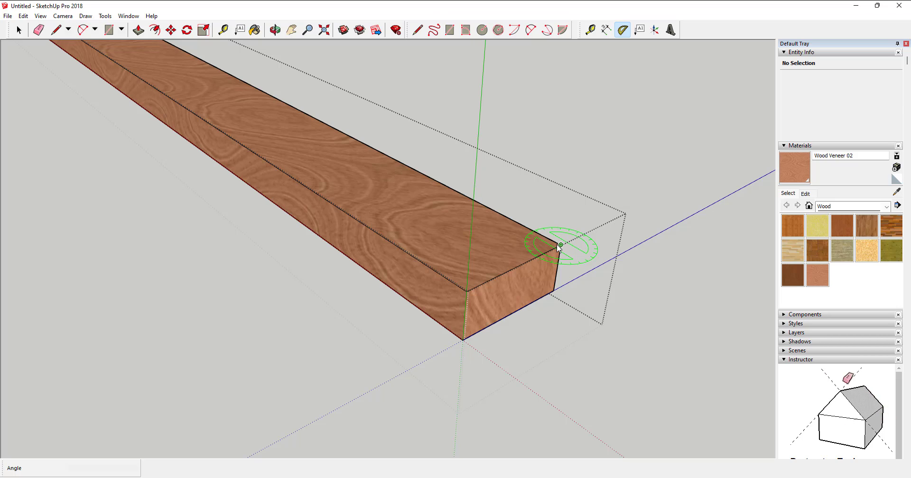
left_click(402, 323)
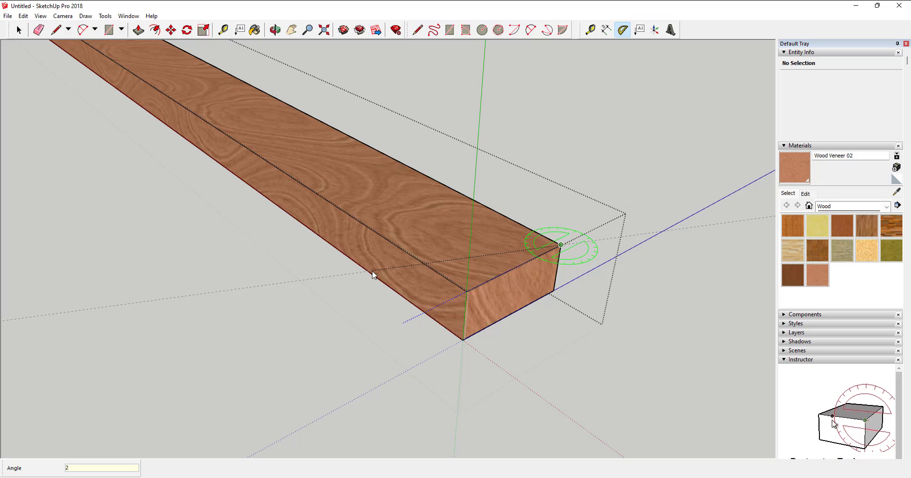
type("0")
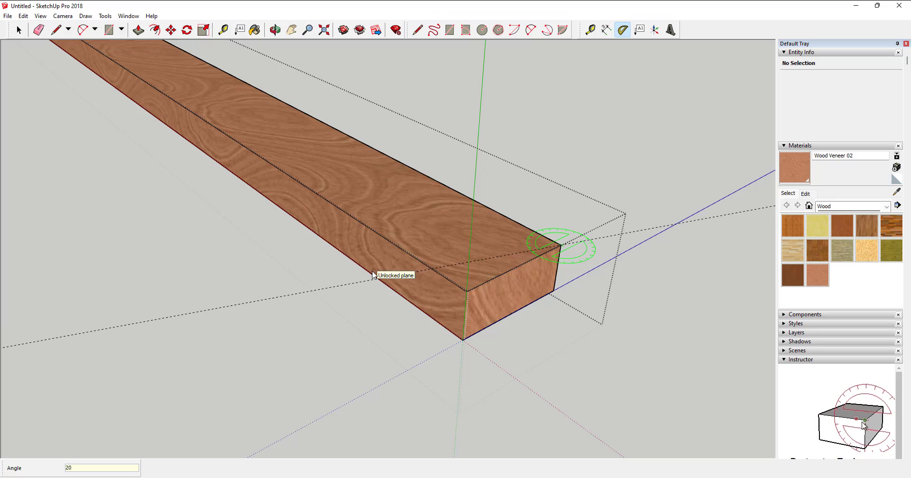
key("Return")
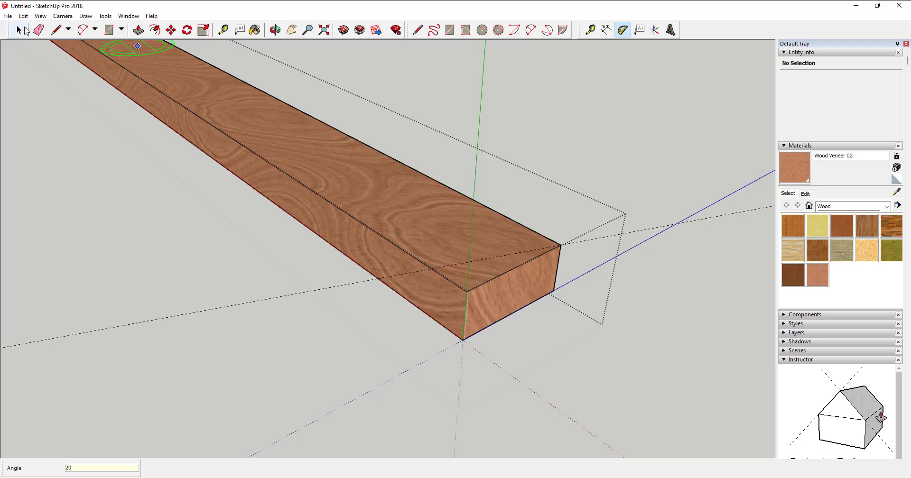
Step: Draw a line from the end corner to where the 20° guide meets the far top edge
left_click(56, 31)
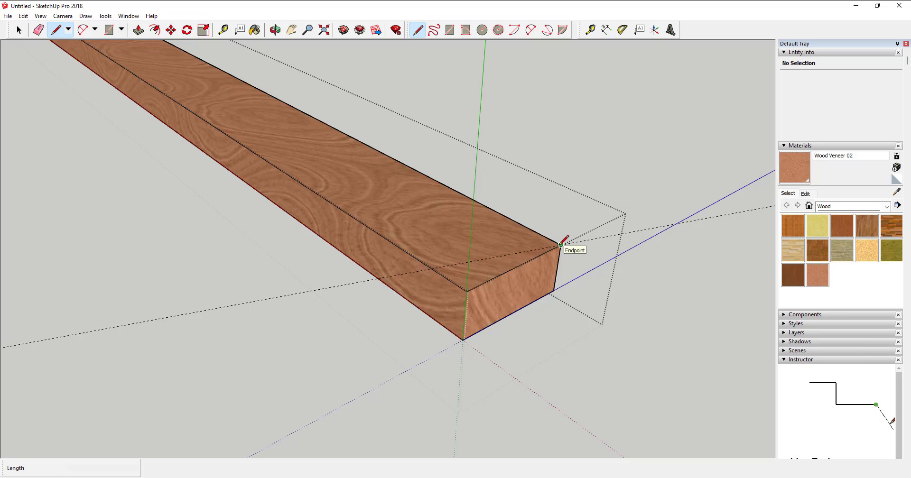
left_click(561, 244)
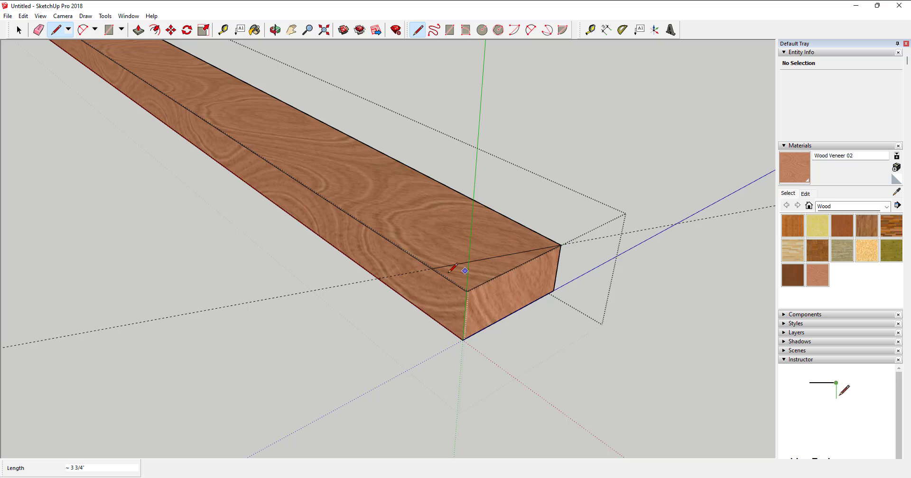
left_click(431, 269)
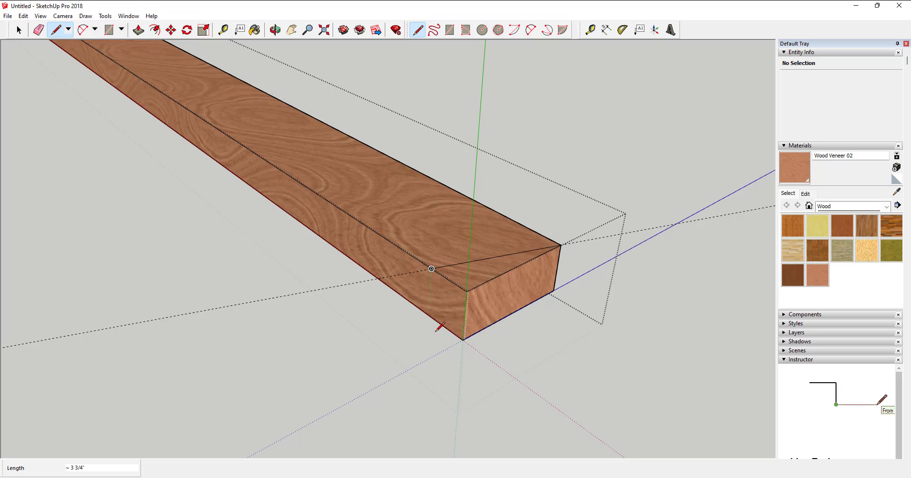
left_click(431, 269)
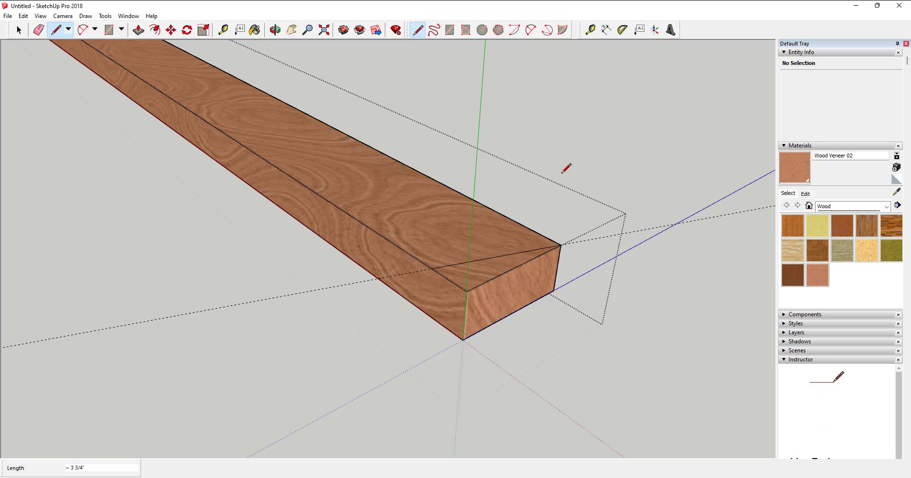
Step: Push/pull the triangular wedge through the board to leave an angled end
left_click(138, 30)
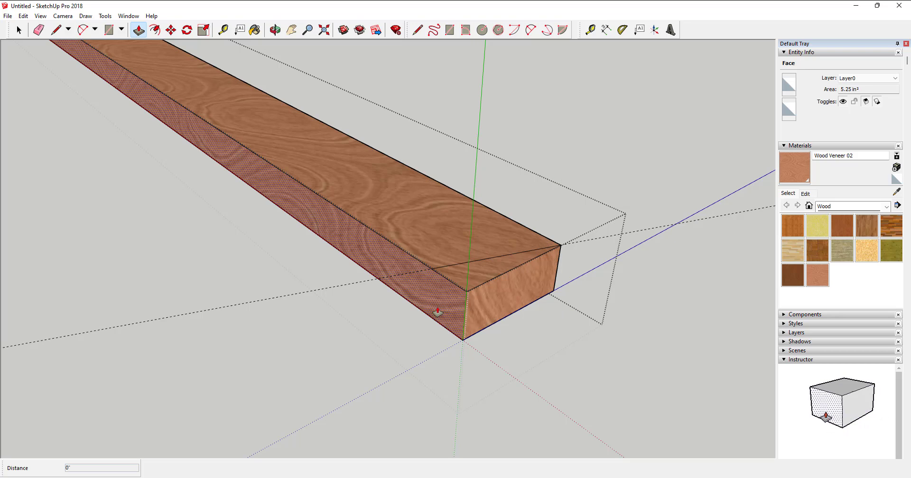
left_click(486, 274)
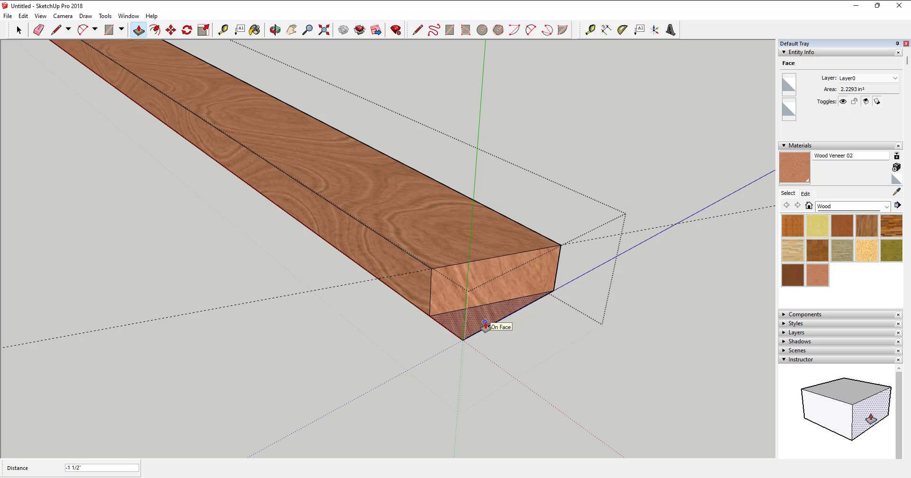
left_click(485, 326)
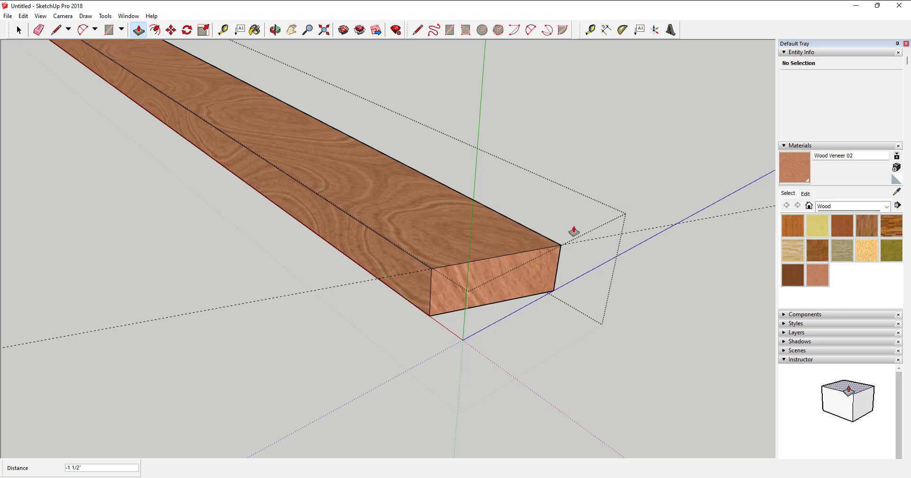
Step: Exit group editing and select the whole board, now a 500.656 in³ solid
left_click(414, 216)
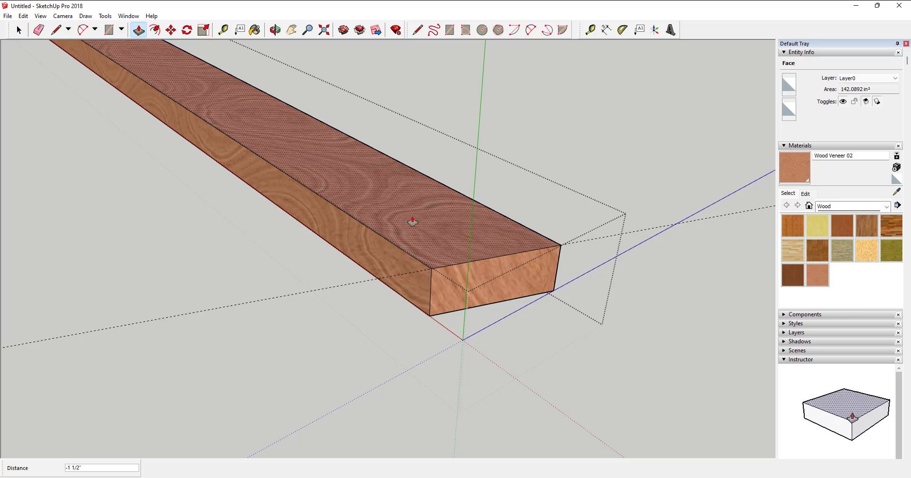
left_click(360, 292)
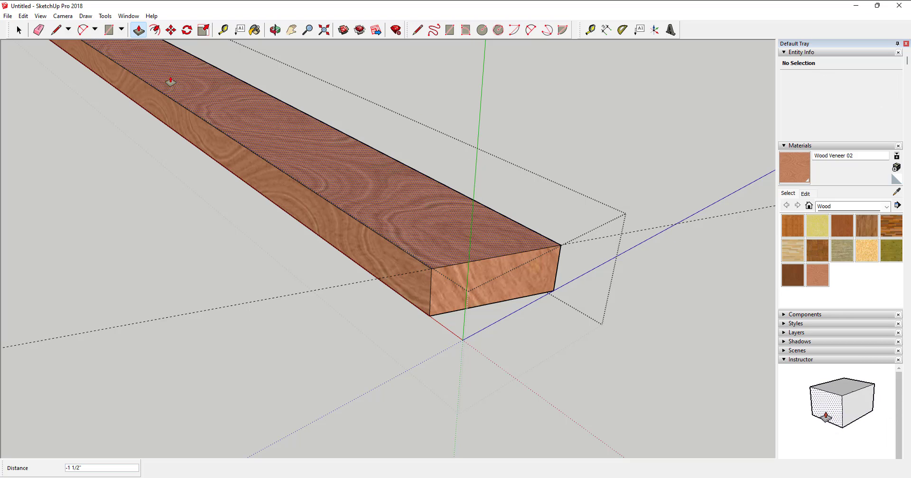
left_click(18, 30)
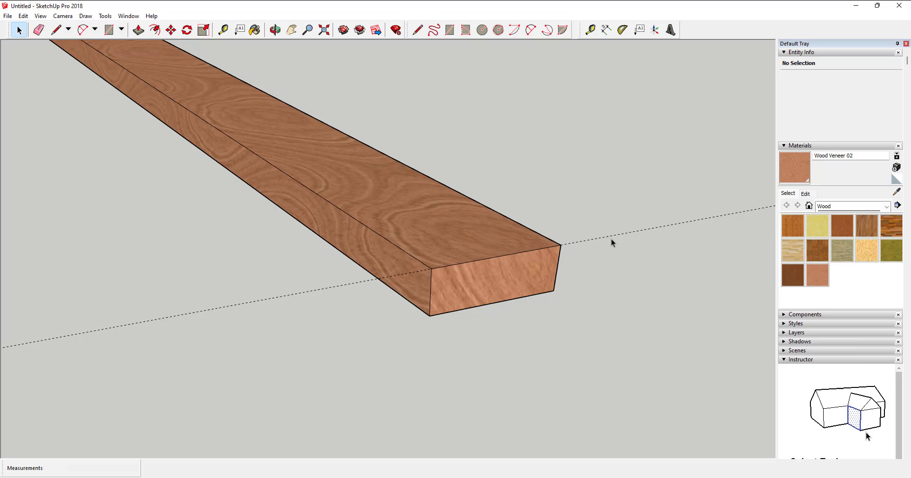
key("ctrl+a")
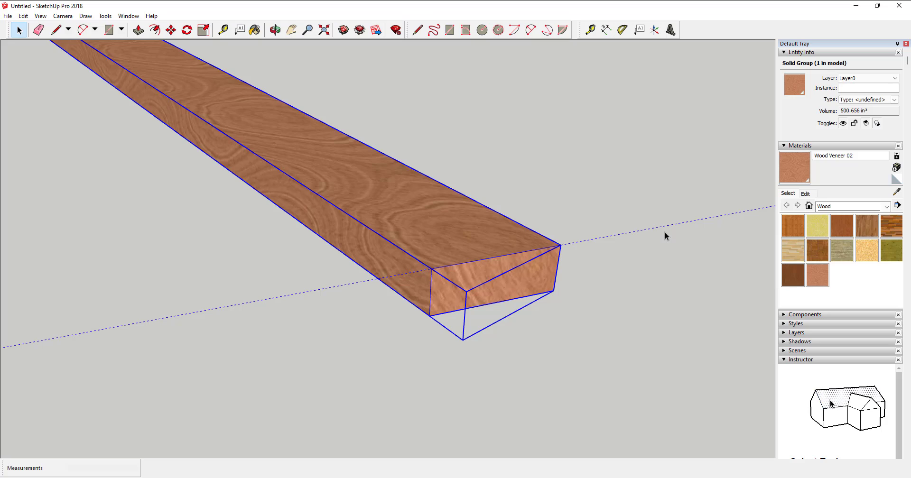
Step: Reopen the board group, select then deselect the dashed guide line, and close the group
double_click(417, 234)
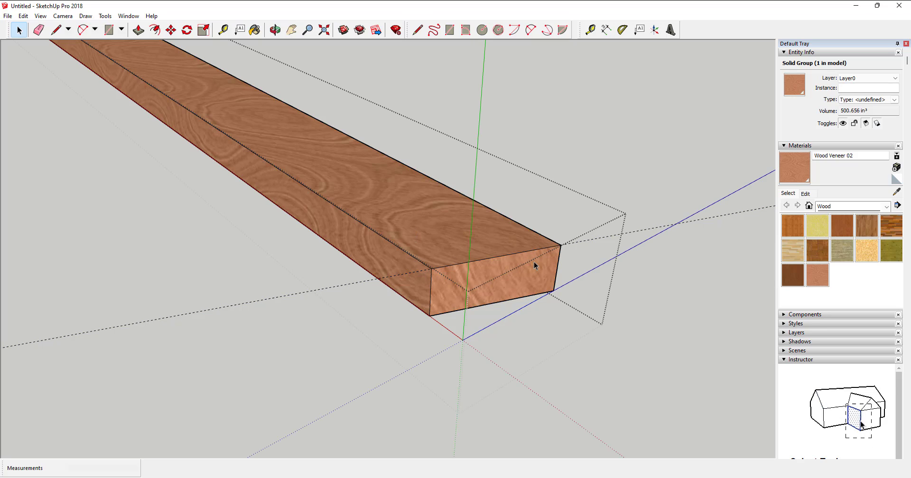
left_click(346, 280)
left_click(331, 289)
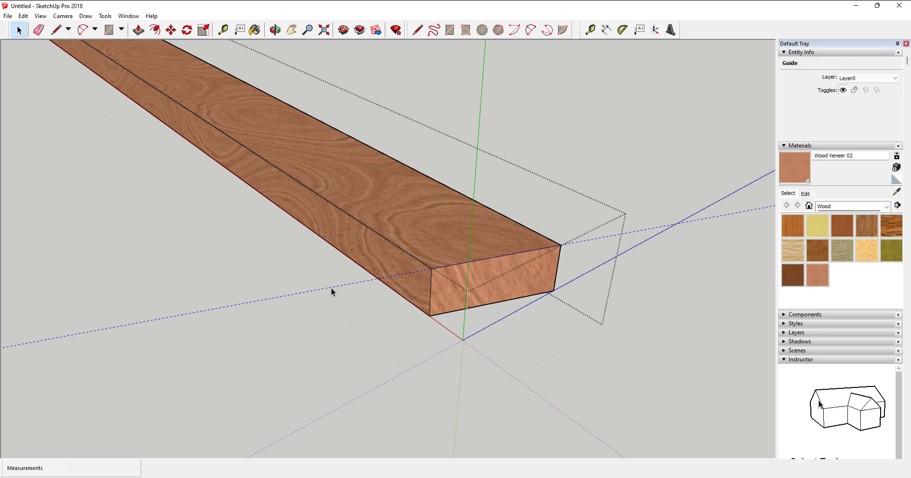
left_click(345, 301)
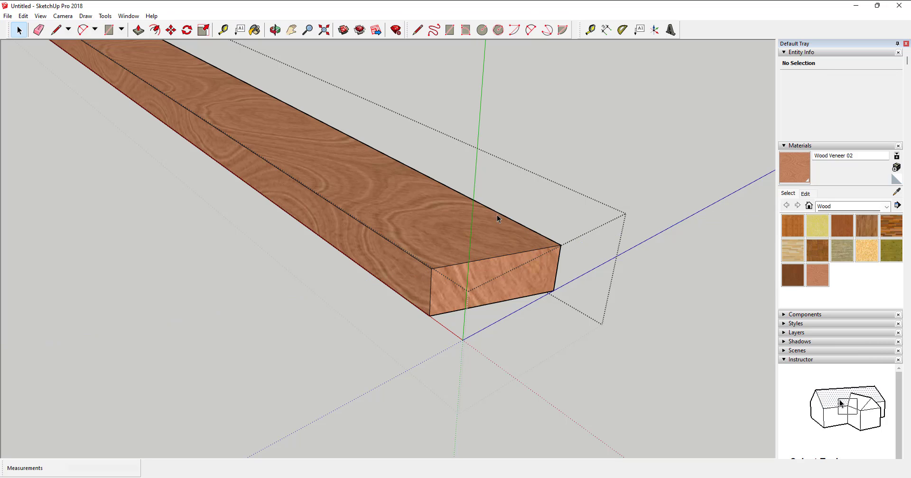
left_click(726, 97)
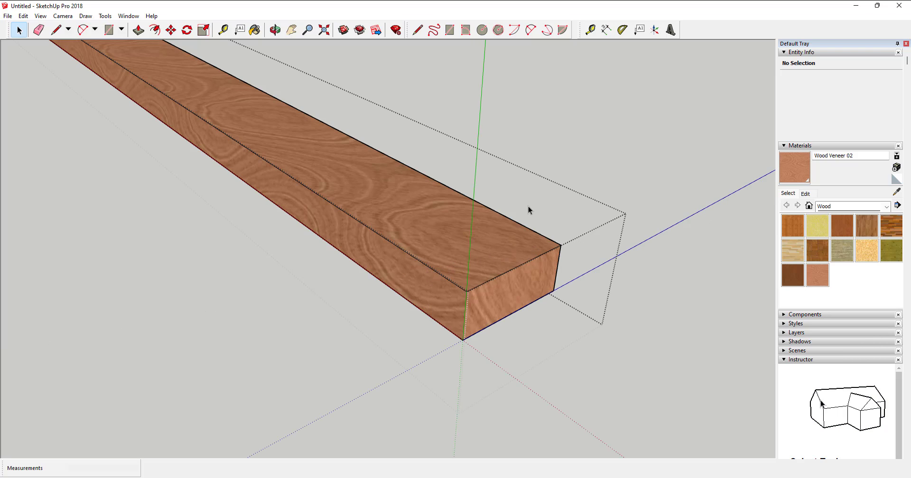
left_click(615, 116)
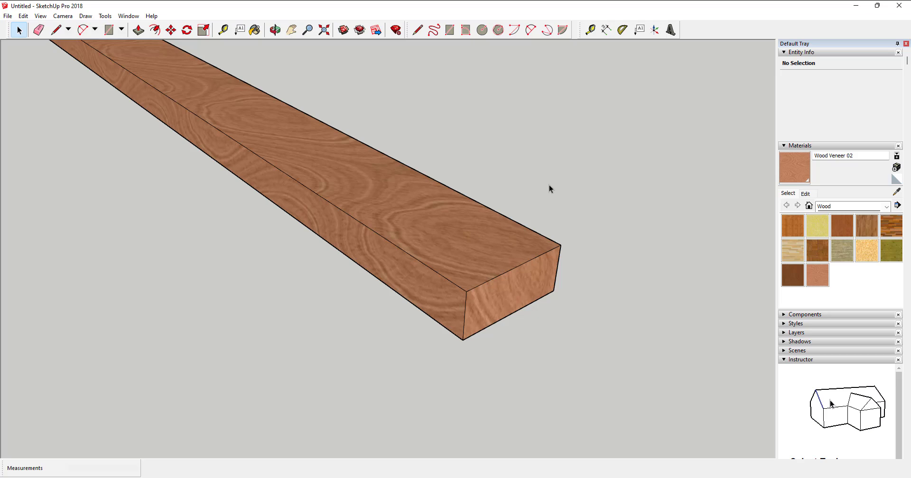
double_click(445, 240)
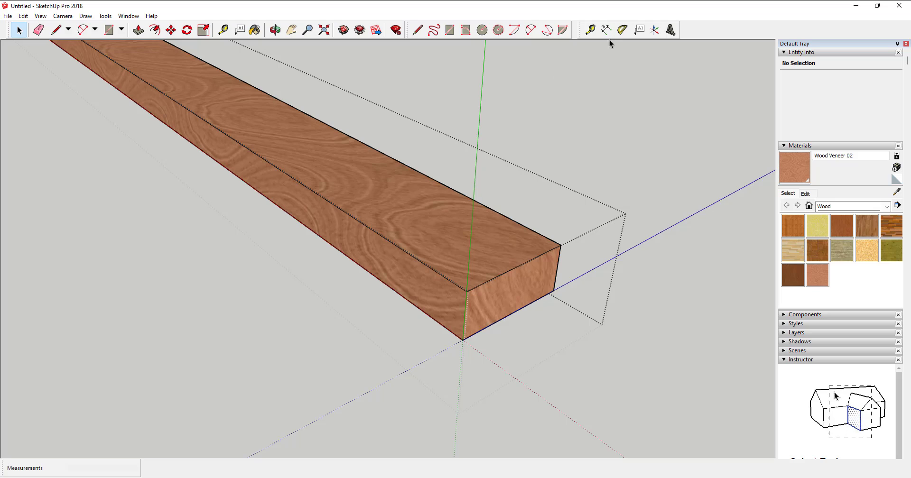
Step: Place a 20° guide from the end's far top corner, with the near edge as baseline
left_click(622, 30)
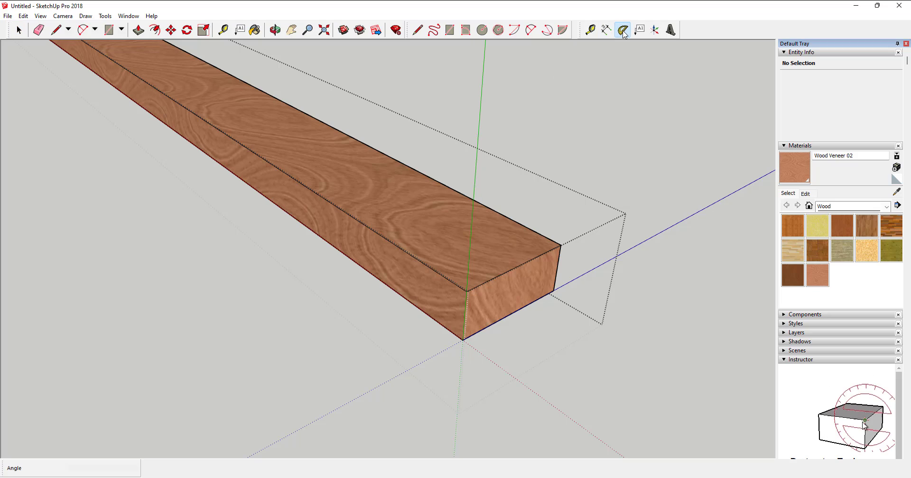
left_click(558, 246)
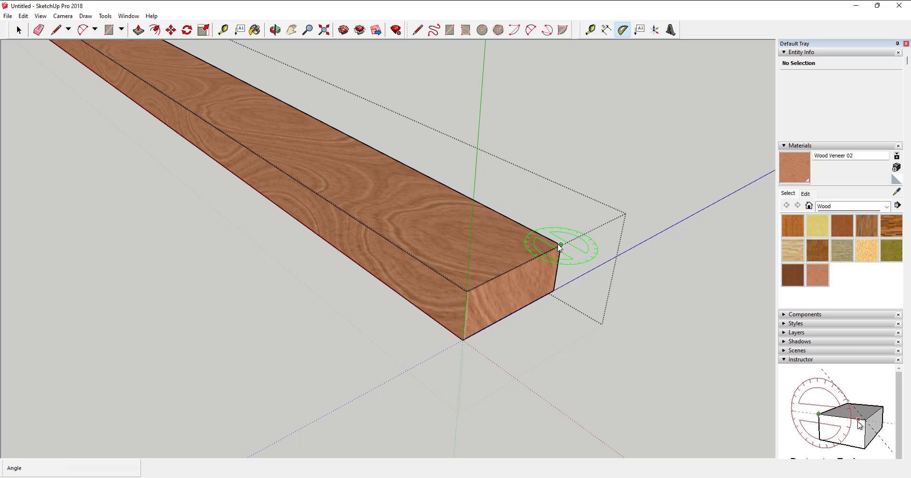
left_click(427, 268)
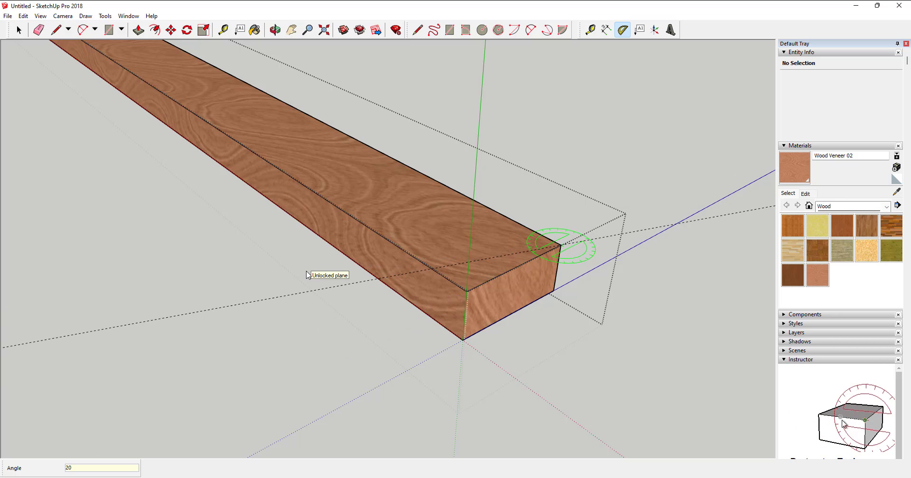
key("Return")
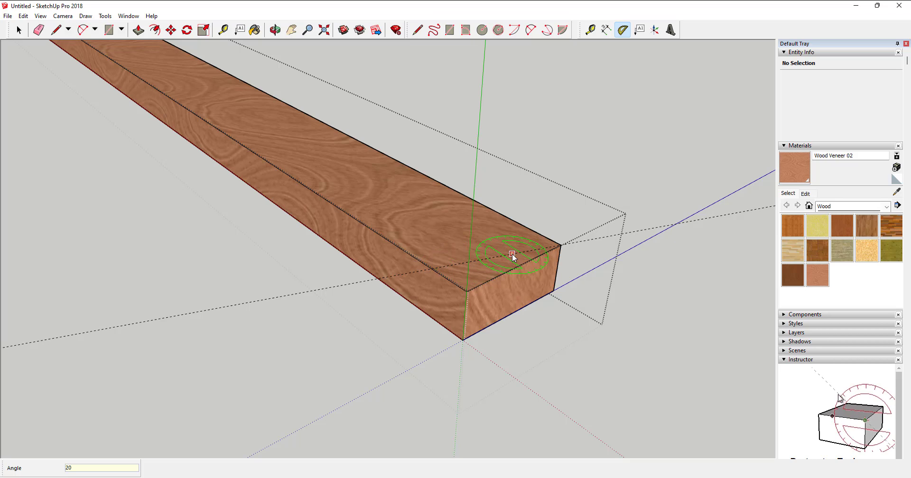
Step: Add a Tape Measure guide extending the near top edge past the board's end
left_click(590, 33)
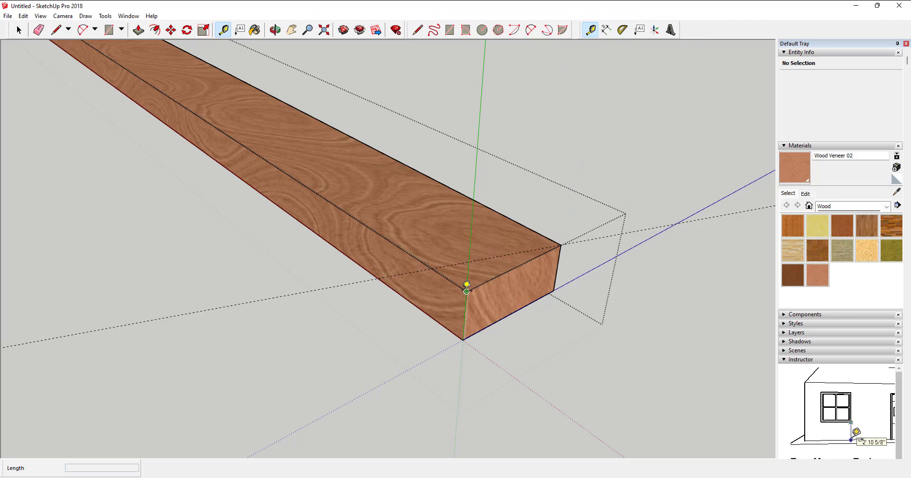
left_click(466, 290)
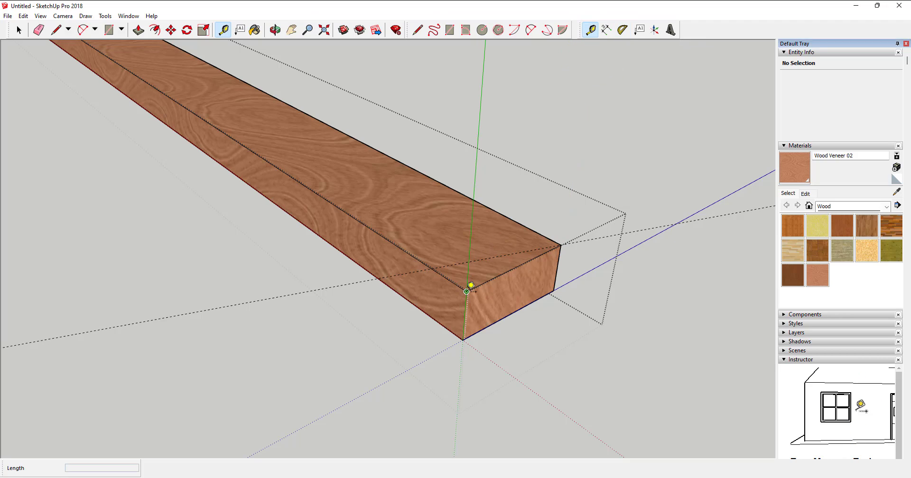
left_click(435, 264)
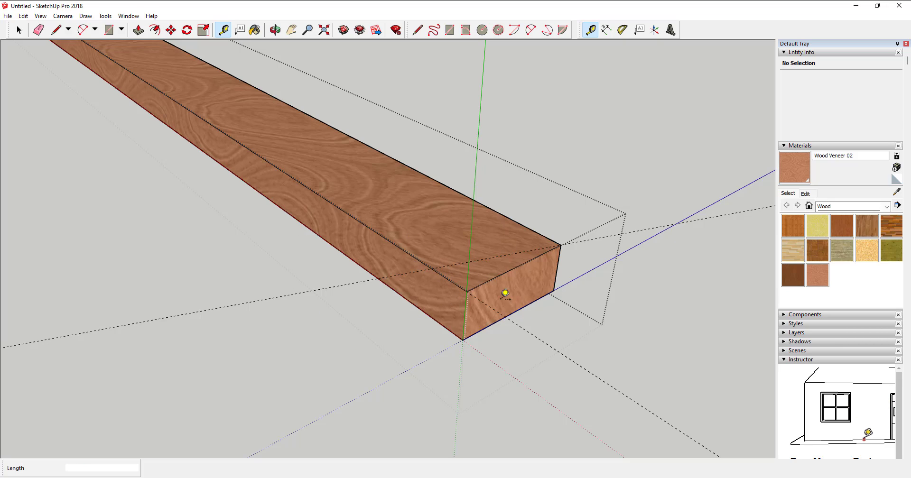
left_click(466, 292)
key("Escape")
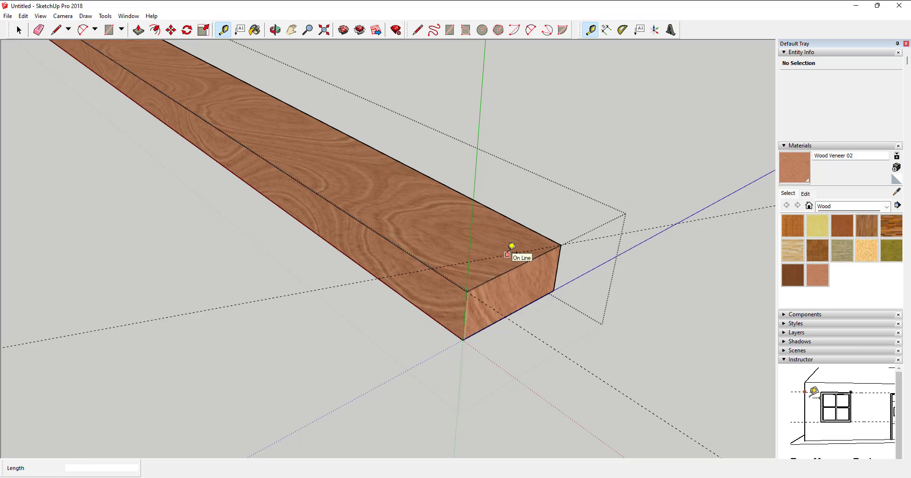
left_click(467, 291)
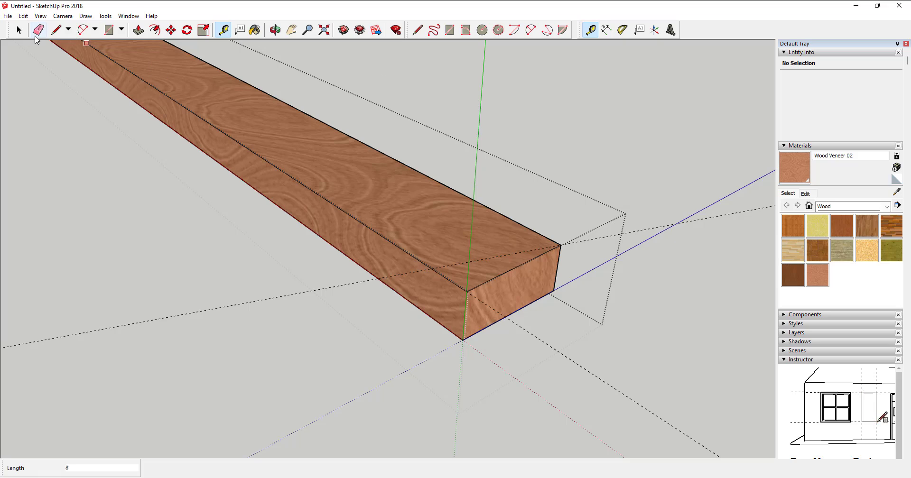
Step: Select the near vertical edge of the board's end and activate Move (M)
left_click(20, 31)
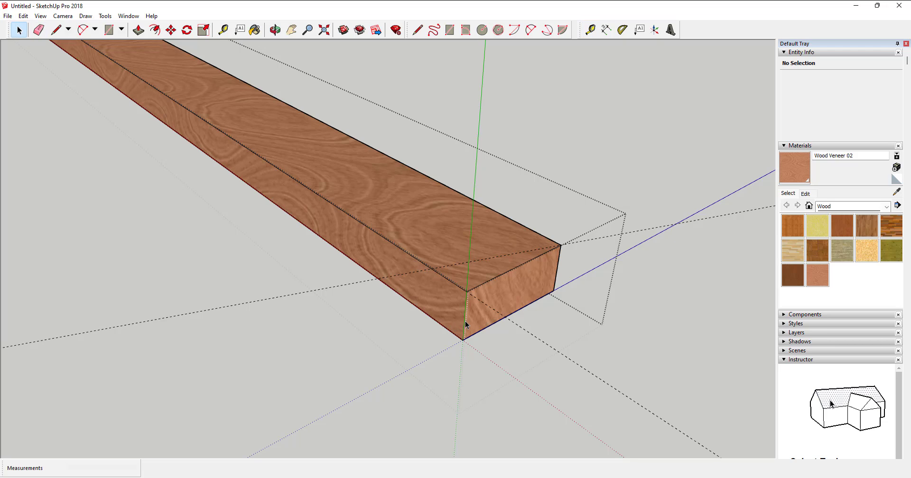
left_click(464, 335)
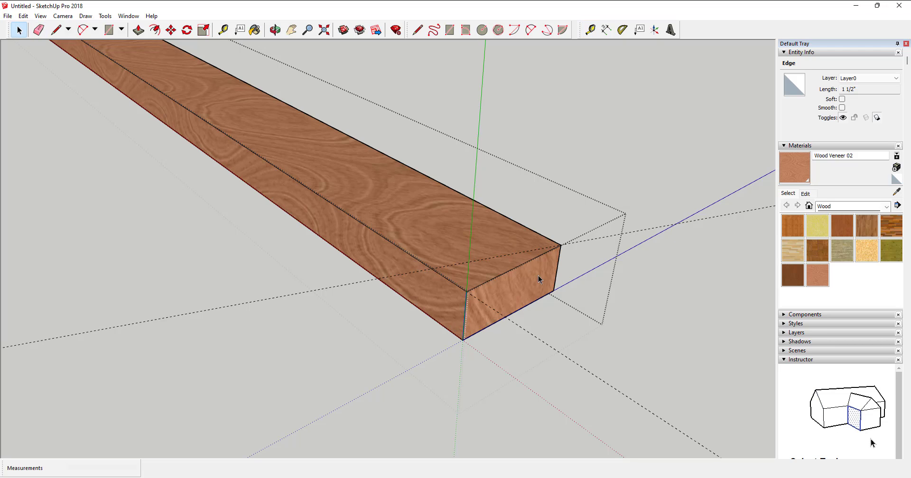
left_click(519, 266)
key("m")
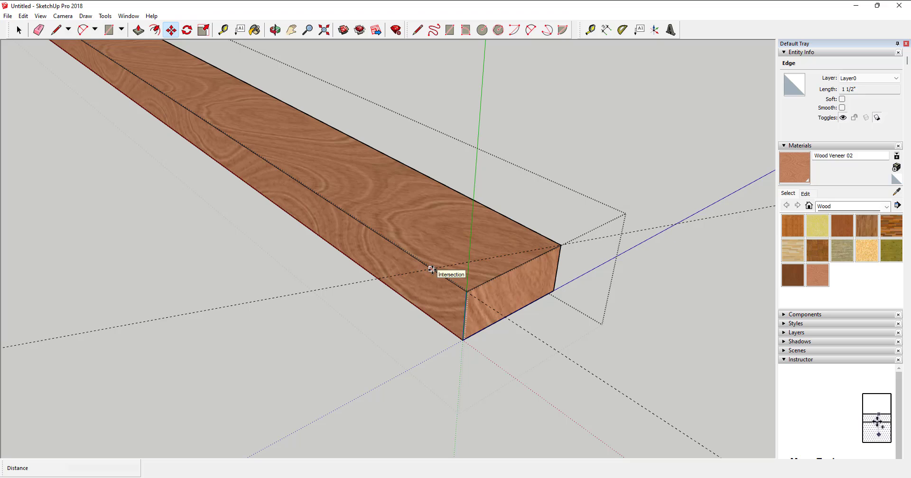
Step: Move the near vertical end edge about 1 1/4" back onto the 20° guide line
left_click(466, 292)
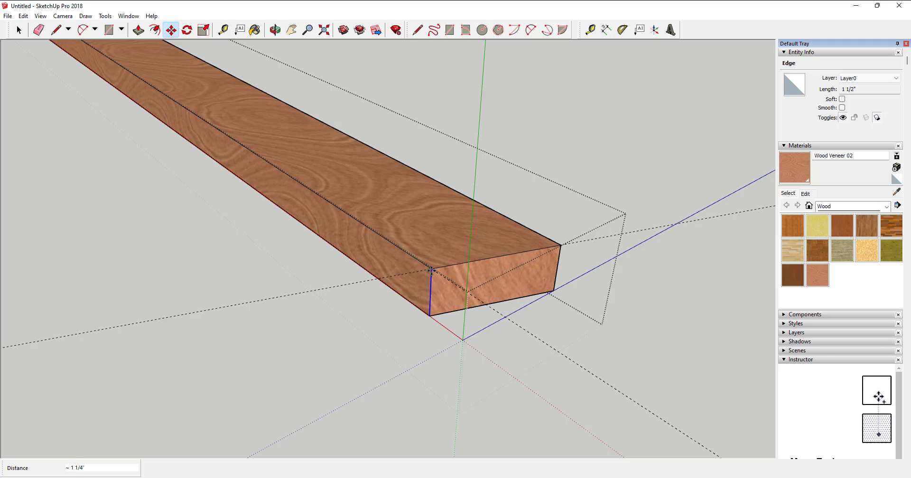
left_click(431, 271)
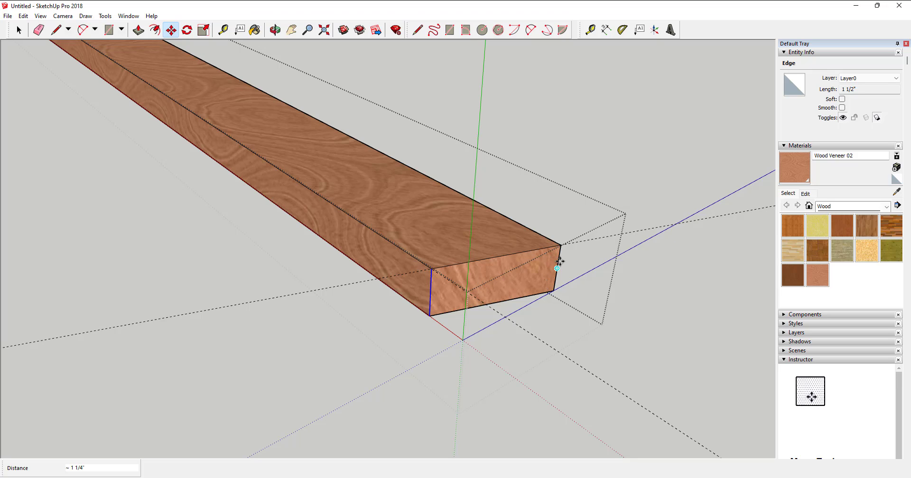
left_click(19, 30)
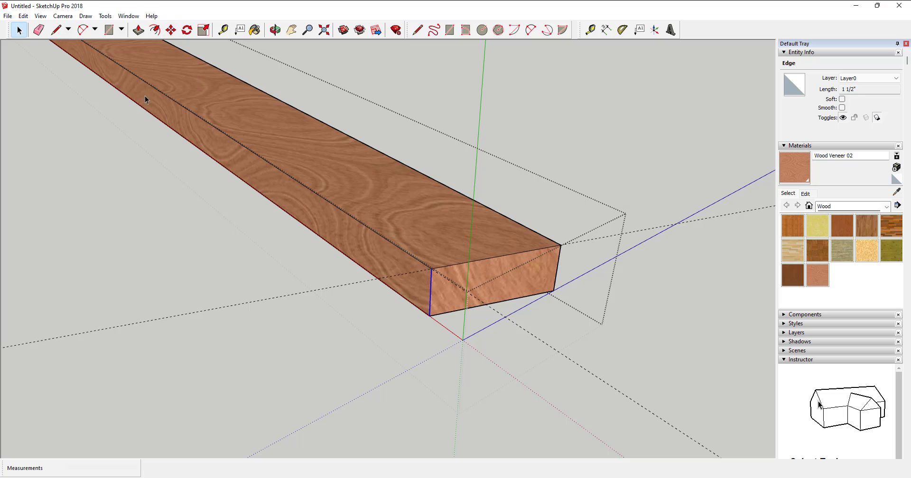
Step: Delete the construction guide lines, undoing one over-deletion, so only the angled board remains
left_click(363, 281)
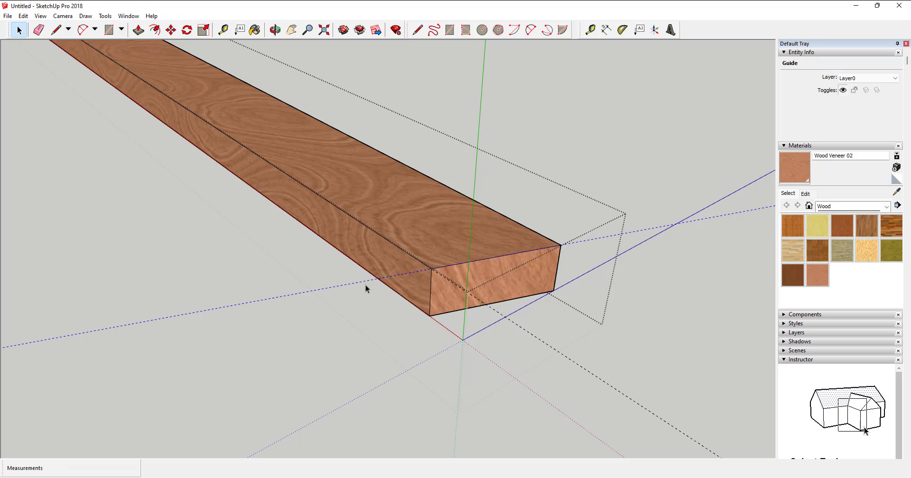
key("Delete")
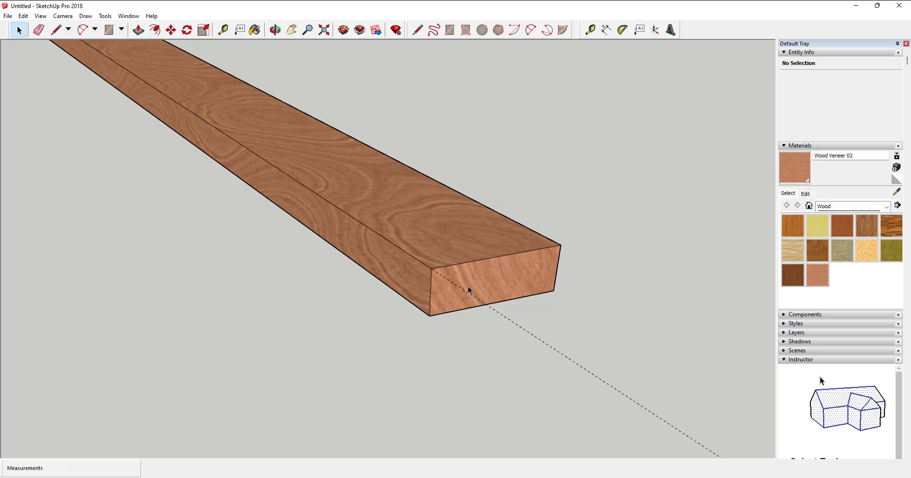
key("ctrl+z")
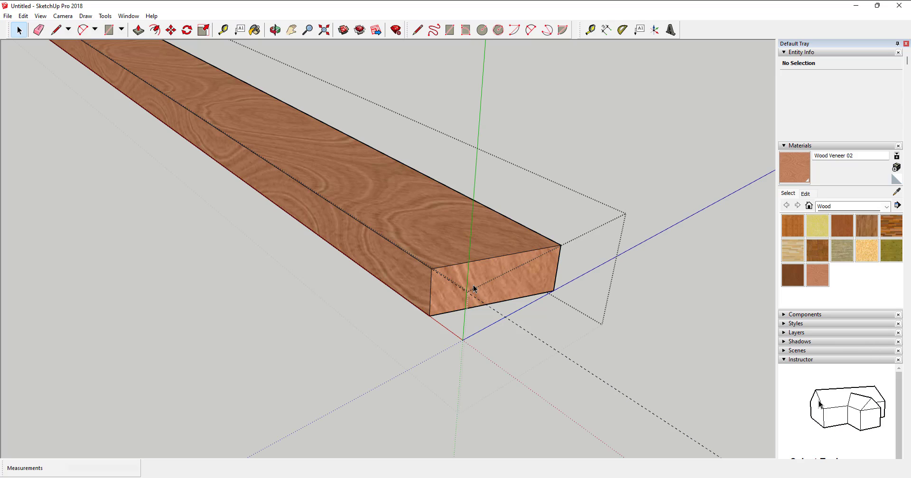
left_click(550, 349)
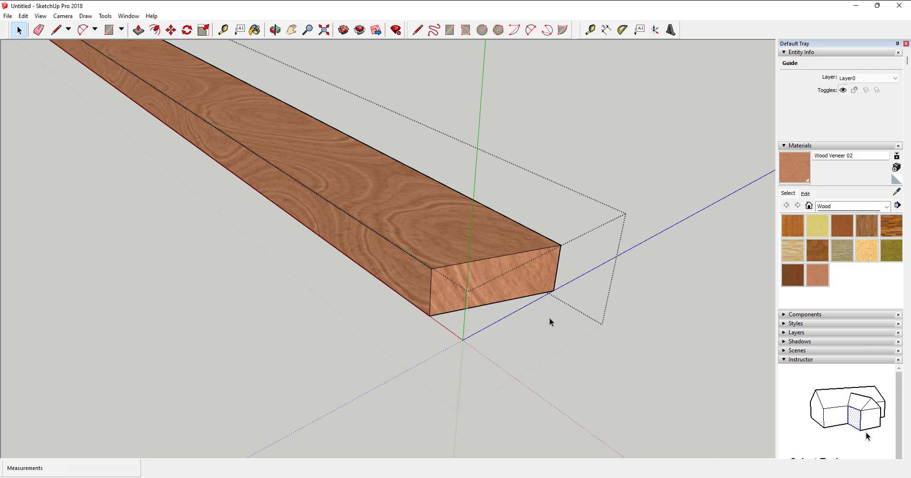
key("Delete")
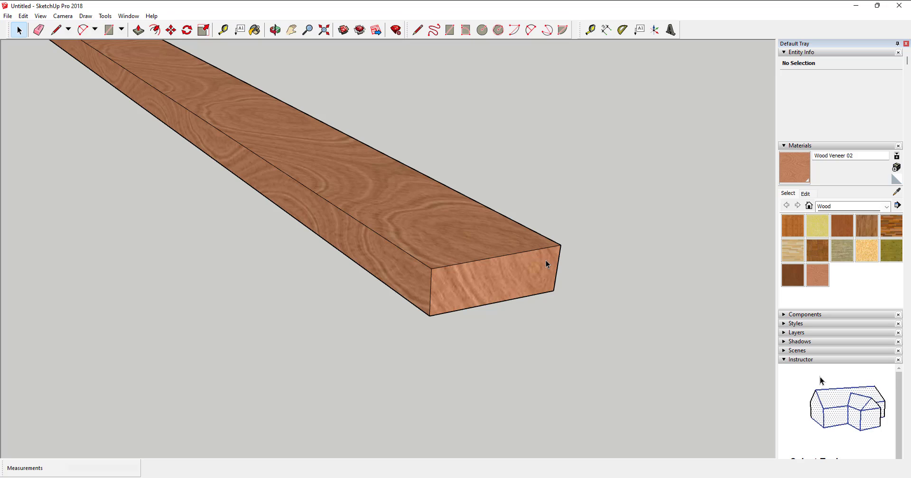